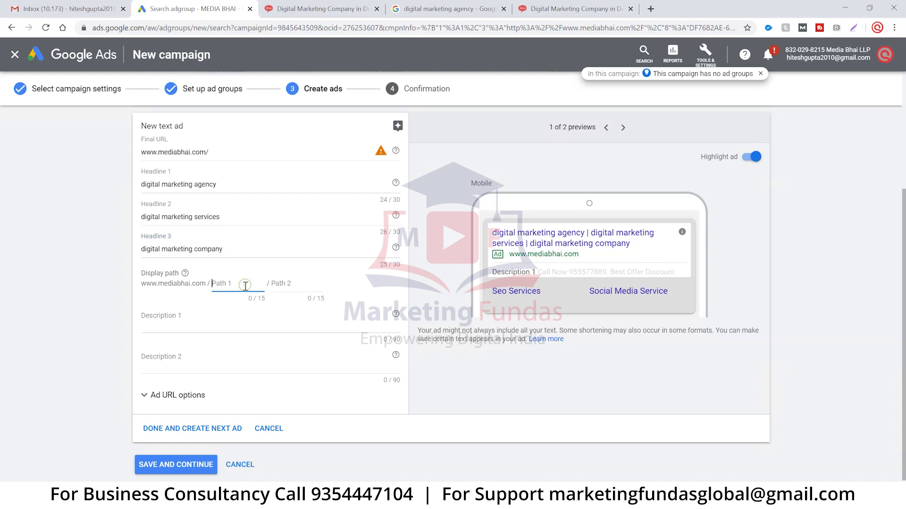
# Set the text ad's display path to "Digital Agency" and "In Delhi".
pyautogui.write('Digital Agency')
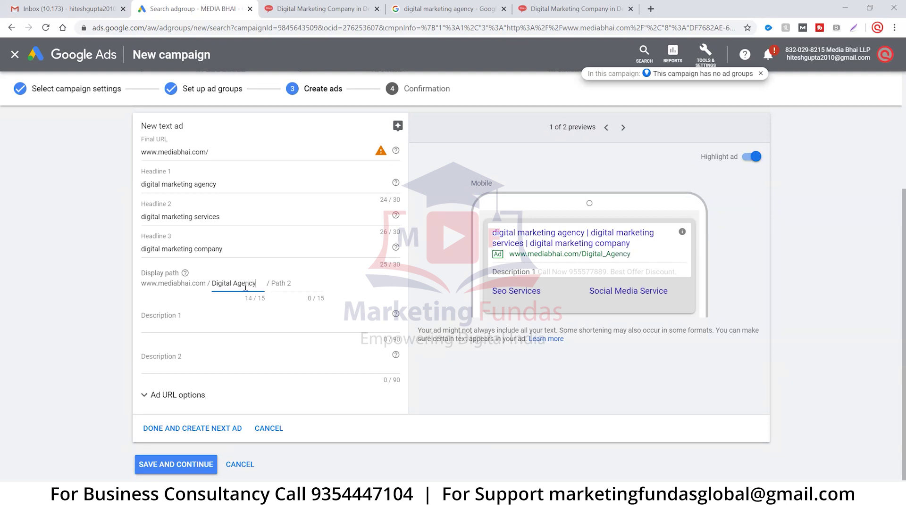
pyautogui.click(300, 281)
pyautogui.write('In Delhi')
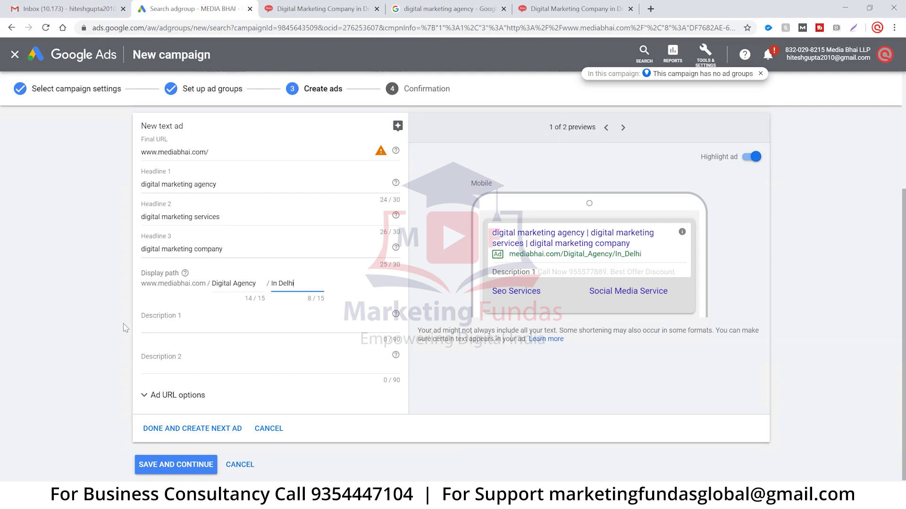
# Copy "100% Result Oriented White Hat & Affordable SEO Services in India for small & large biz." from the Notepad notes into the ad's Description 1.
pyautogui.click(222, 320)
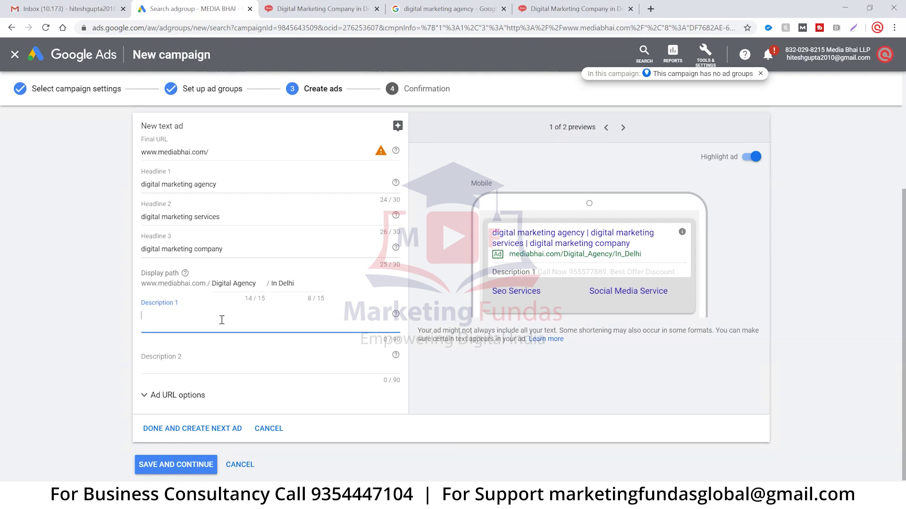
pyautogui.hotkey('alt', 'Tab')
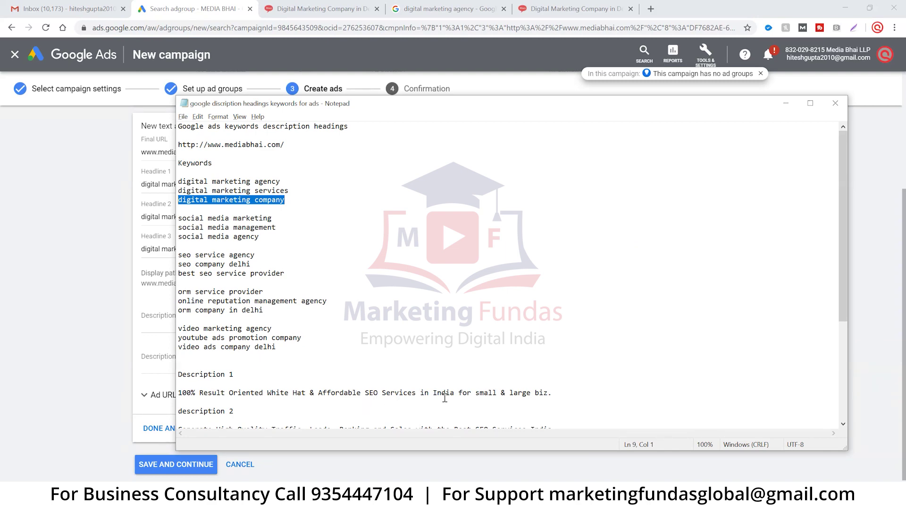
pyautogui.scroll(-1, 445, 399)
pyautogui.scroll(-1, 445, 365)
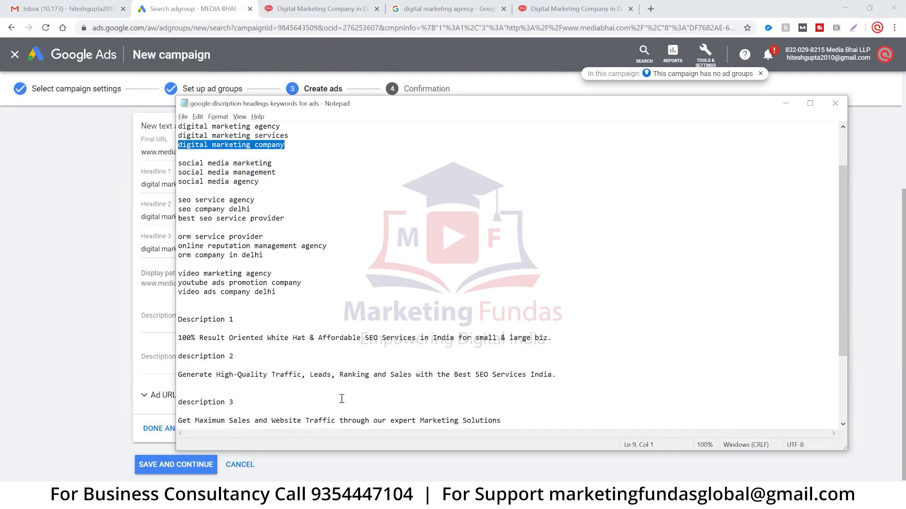
pyautogui.scroll(-1, 342, 399)
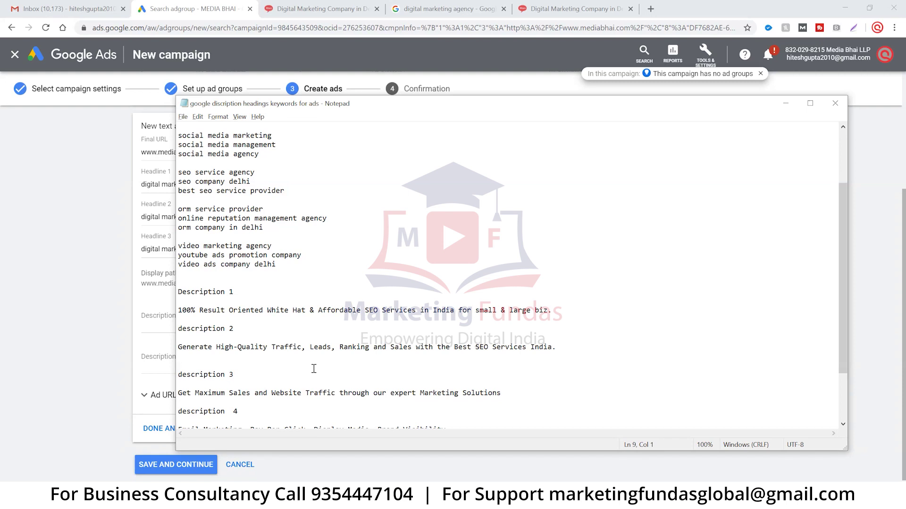
pyautogui.scroll(-1, 340, 382)
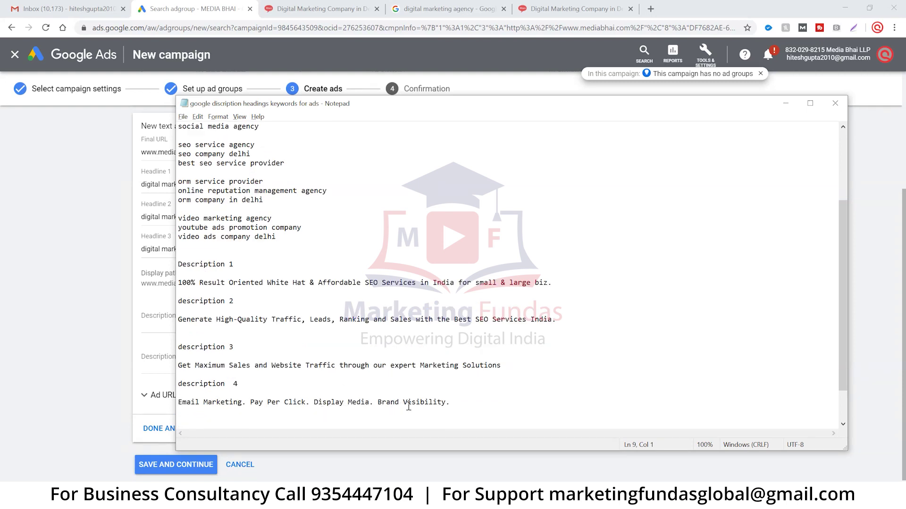
pyautogui.scroll(1, 494, 368)
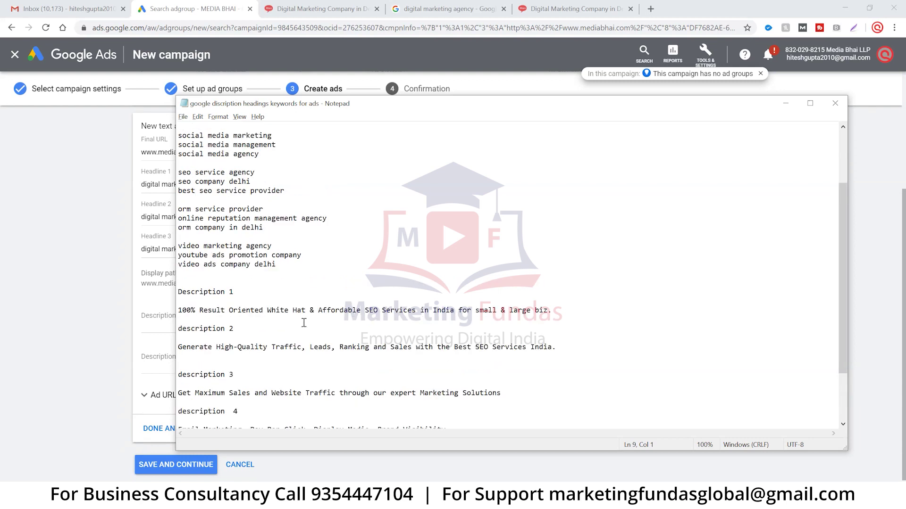
pyautogui.moveTo(550, 311); pyautogui.dragTo(180, 314)
pyautogui.hotkey('ctrl', 'c')
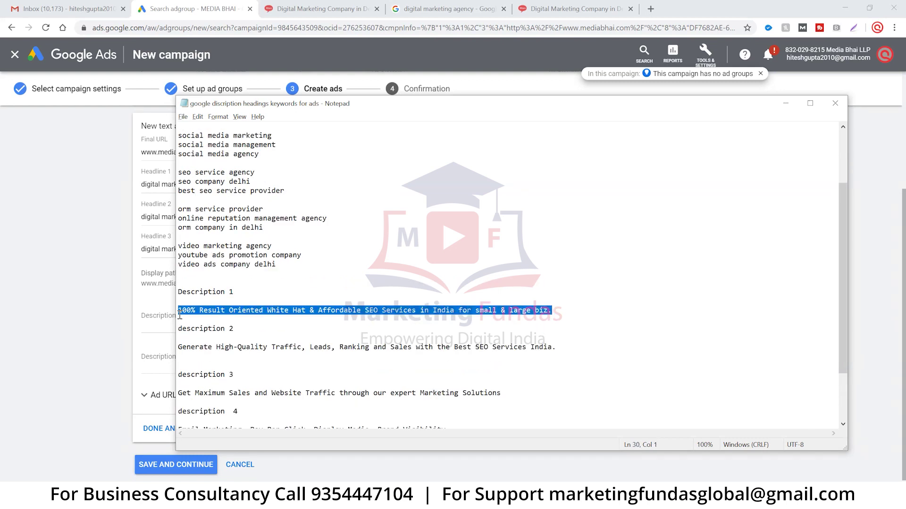
pyautogui.hotkey('alt', 'Tab')
pyautogui.click(211, 322)
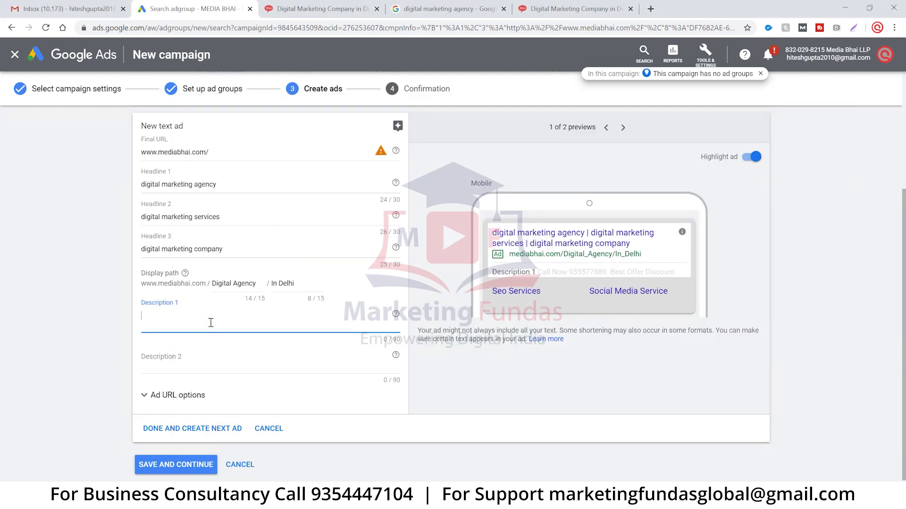
pyautogui.hotkey('ctrl', 'v')
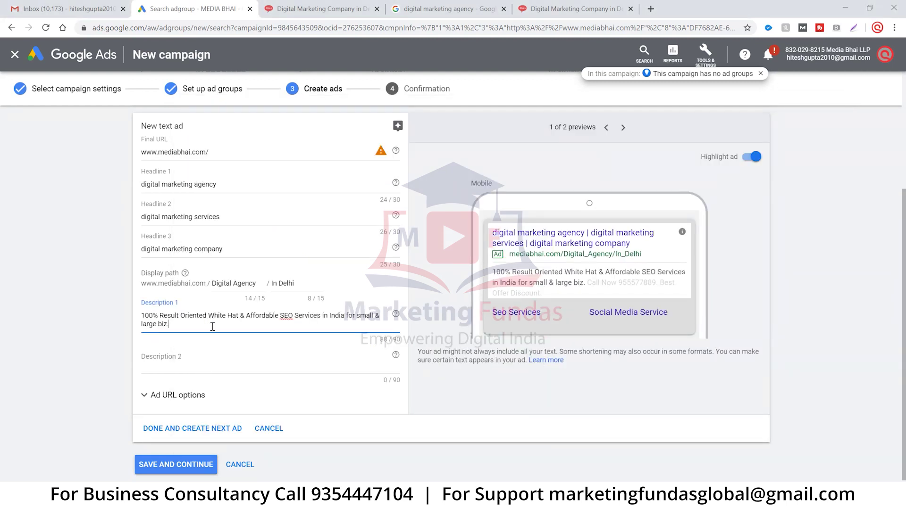
# Reuse "SEO Services in India for small & large biz." from the end of Description 1 as Description 2.
pyautogui.moveTo(210, 321); pyautogui.dragTo(280, 319)
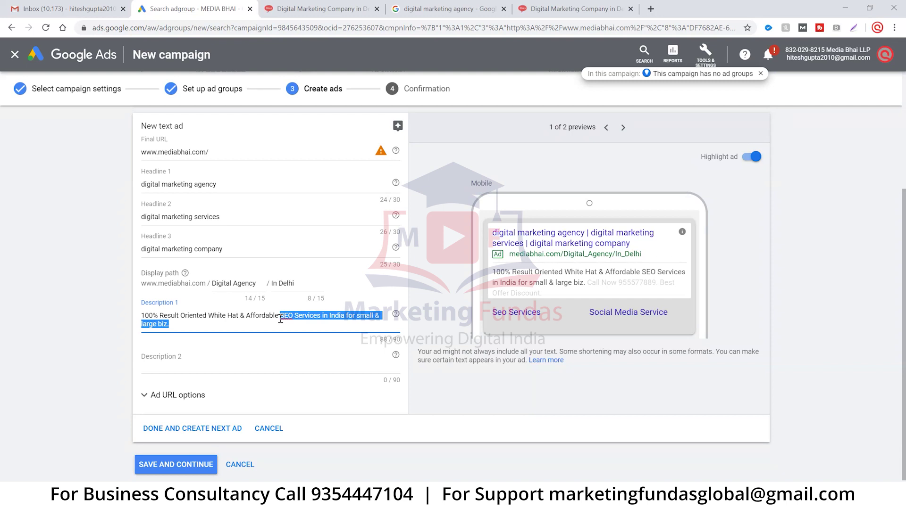
pyautogui.hotkey('ctrl', 'c')
pyautogui.click(244, 355)
pyautogui.hotkey('ctrl', 'v')
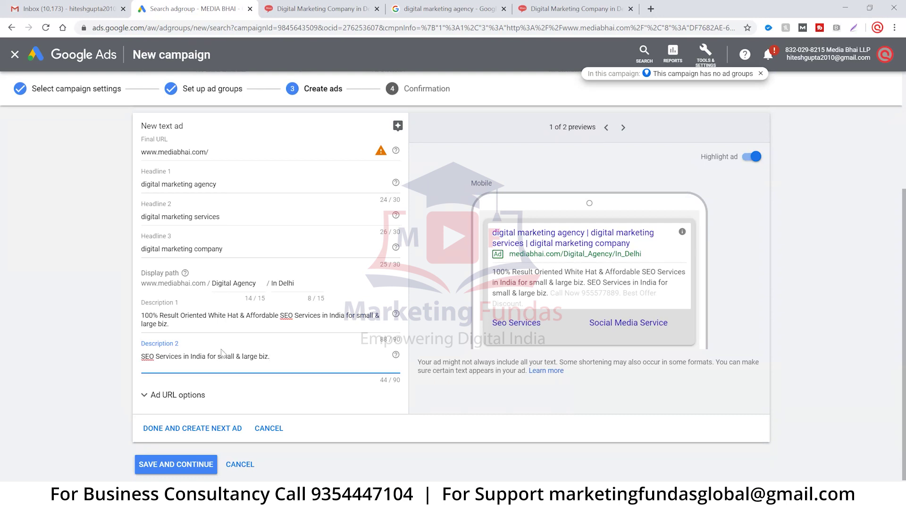
# Review the ad group and the completed first text ad, and finish it to start the next text ad.
pyautogui.scroll(2, 222, 353)
pyautogui.scroll(2, 97, 227)
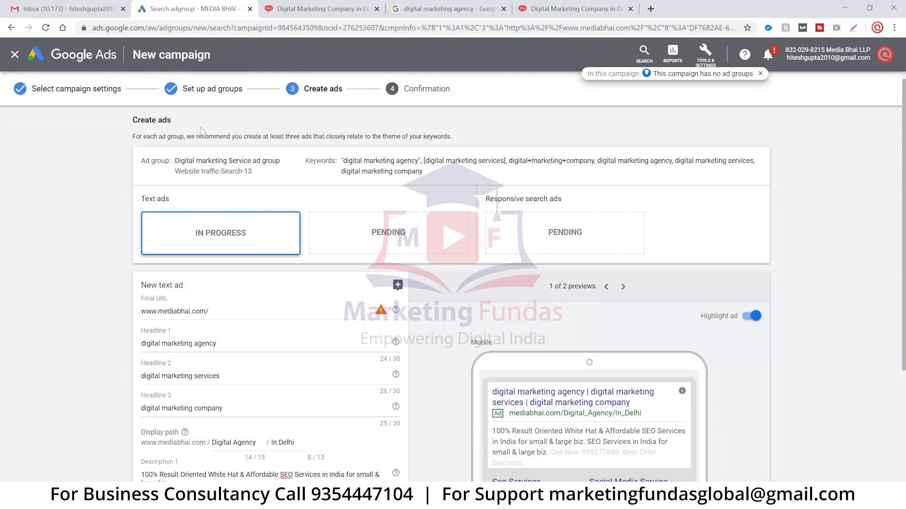
pyautogui.click(242, 162)
pyautogui.click(86, 221)
pyautogui.scroll(-2, 92, 226)
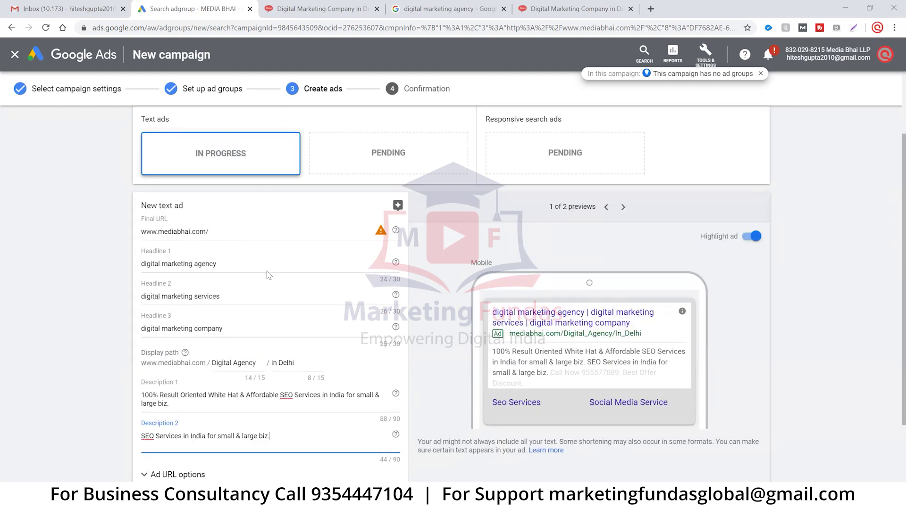
pyautogui.scroll(-2, 219, 328)
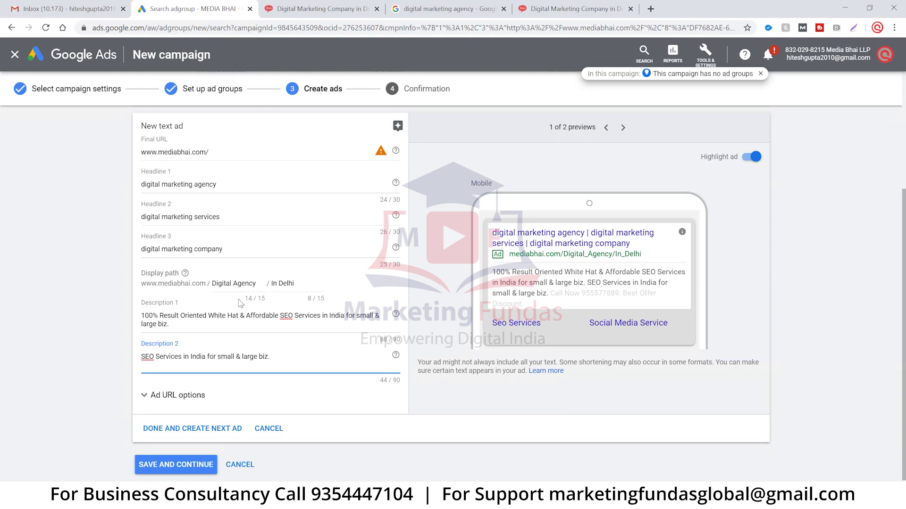
pyautogui.click(196, 430)
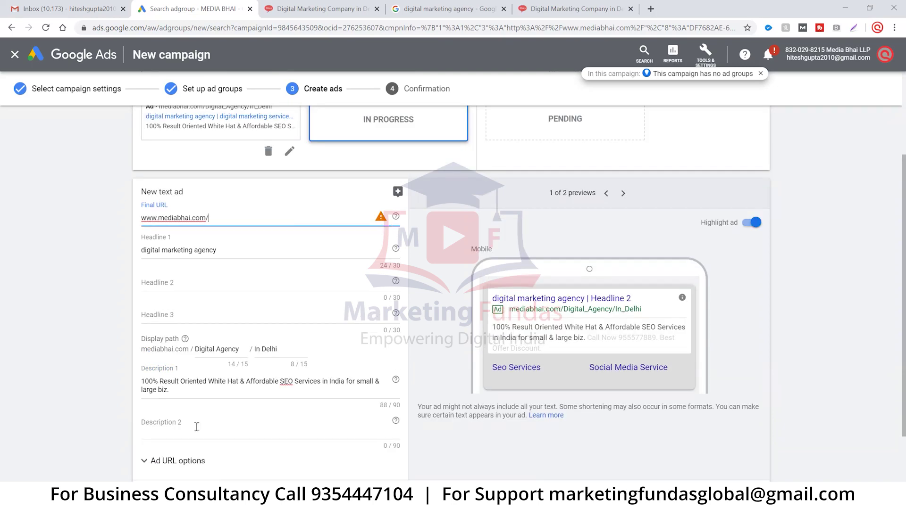
# Fill Headline 2 and Headline 3 of the second text ad with "digital marketing agency" copied from Headline 1.
pyautogui.scroll(3, 304, 252)
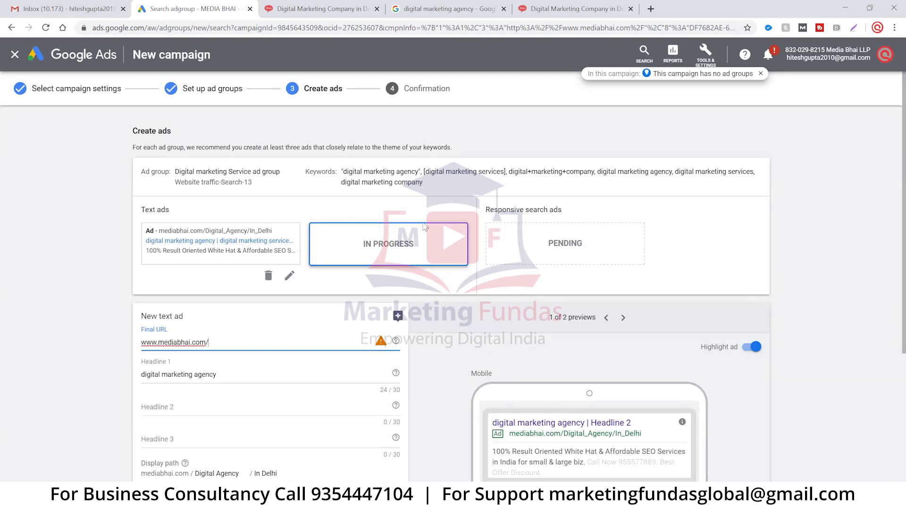
pyautogui.scroll(-2, 421, 233)
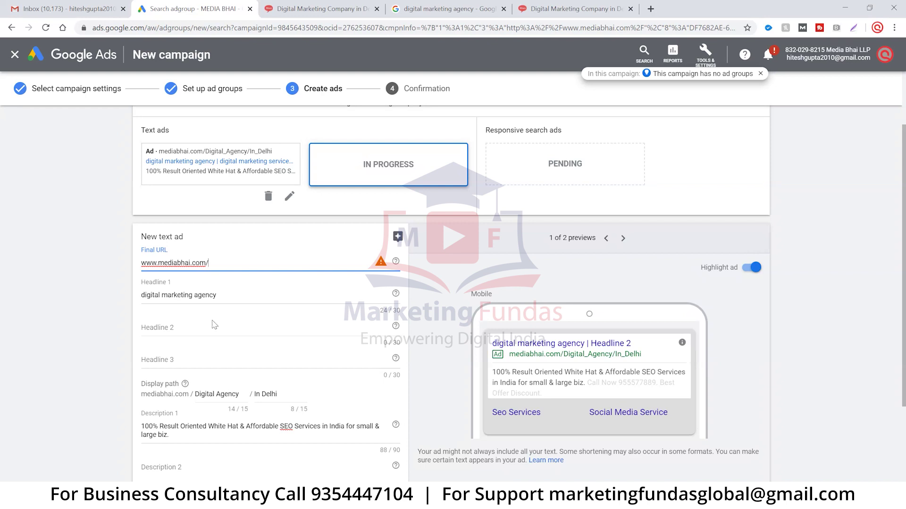
pyautogui.tripleClick(219, 296)
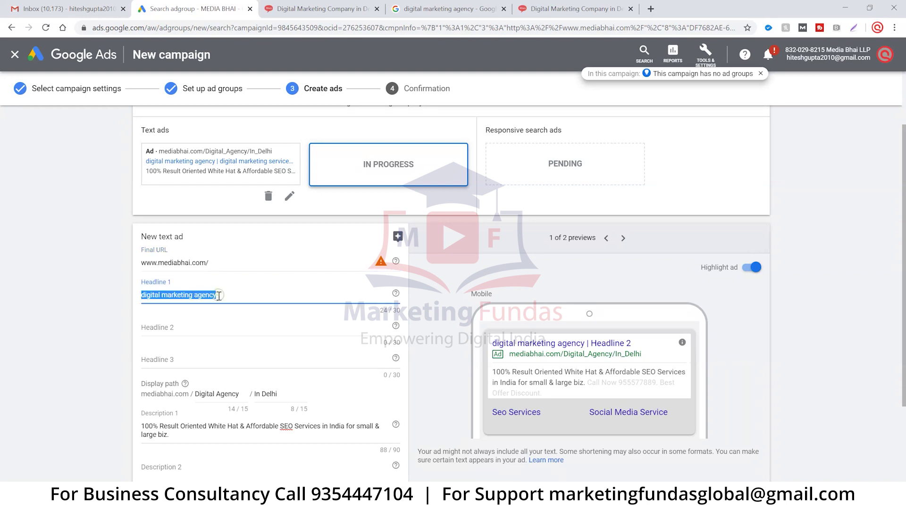
pyautogui.hotkey('ctrl', 'c')
pyautogui.click(197, 328)
pyautogui.hotkey('ctrl', 'v')
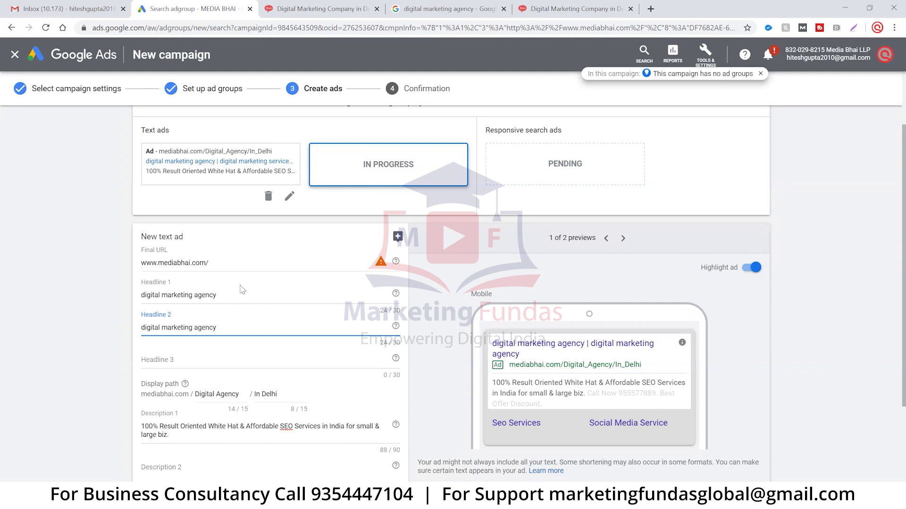
pyautogui.scroll(-2, 242, 289)
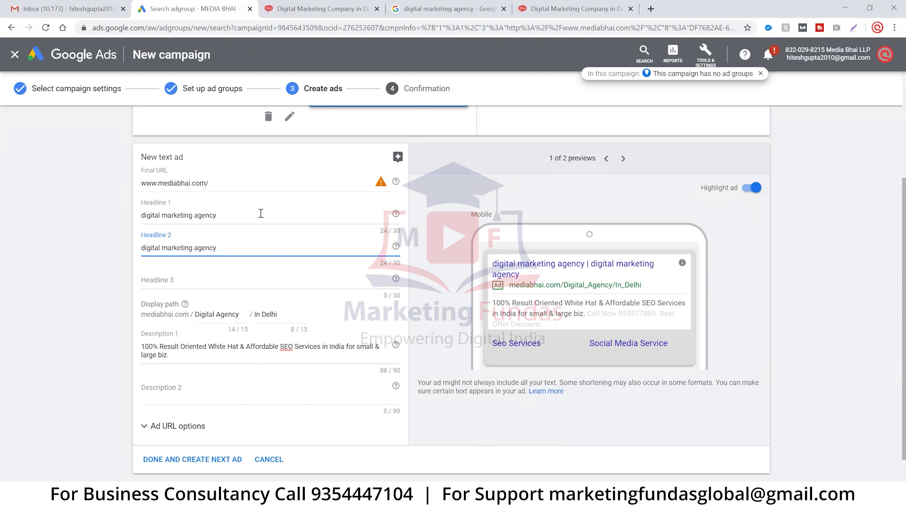
pyautogui.click(248, 278)
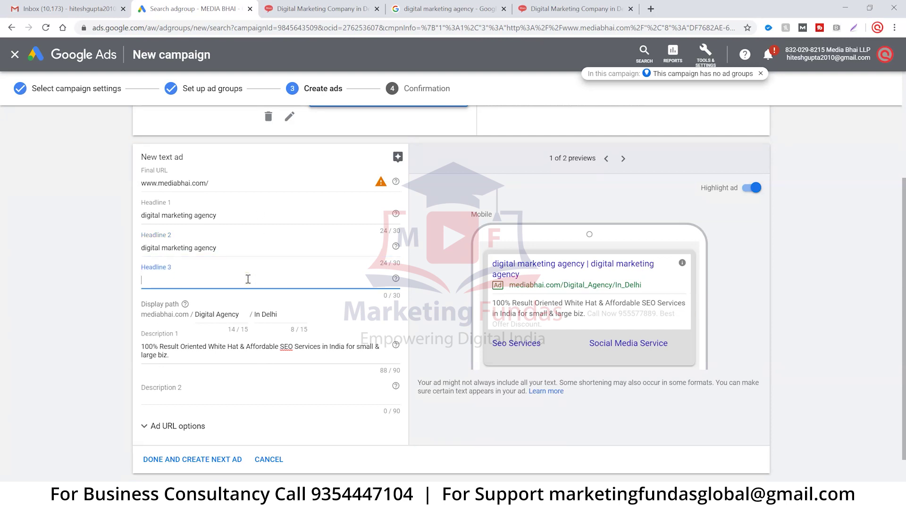
pyautogui.hotkey('ctrl', 'v')
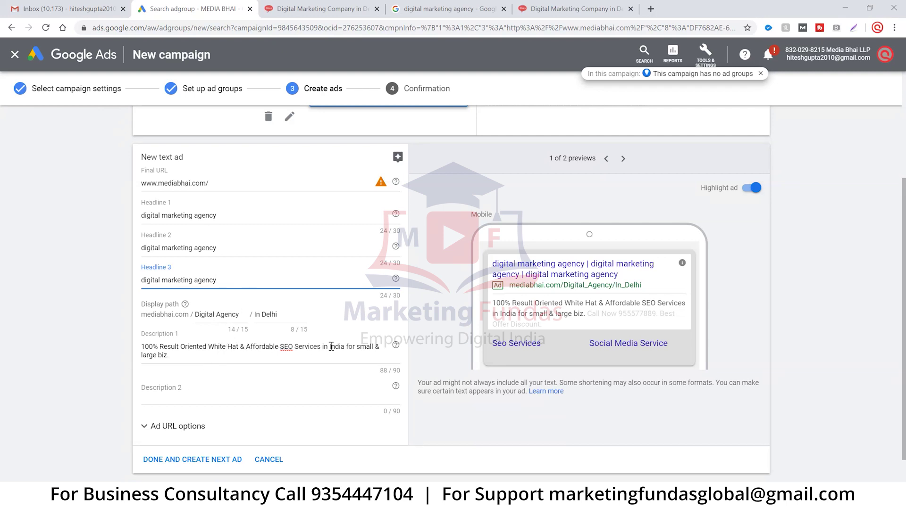
# Copy "Oriented White Hat & Affordable SEO Services in Indi" from Description 1 into Description 2 and finish the second ad to start the next one.
pyautogui.moveTo(339, 347); pyautogui.dragTo(183, 351)
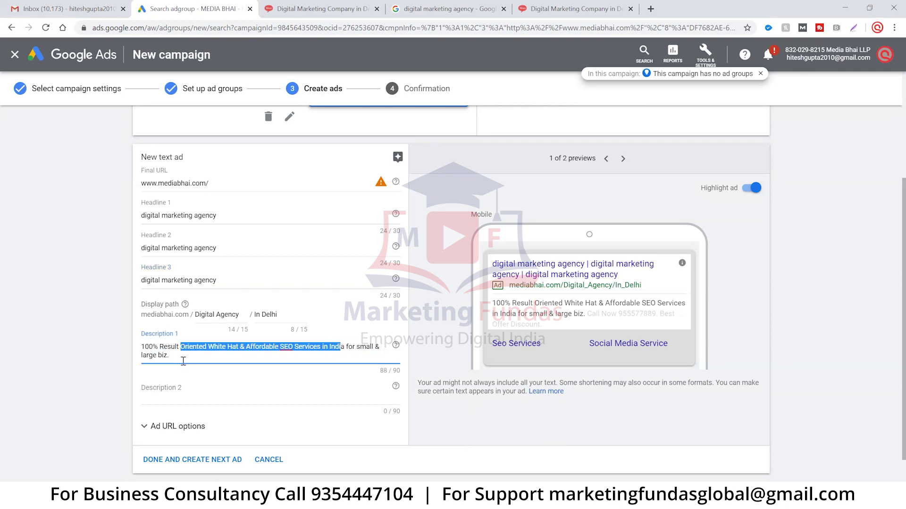
pyautogui.hotkey('ctrl', 'c')
pyautogui.click(174, 399)
pyautogui.hotkey('ctrl', 'v')
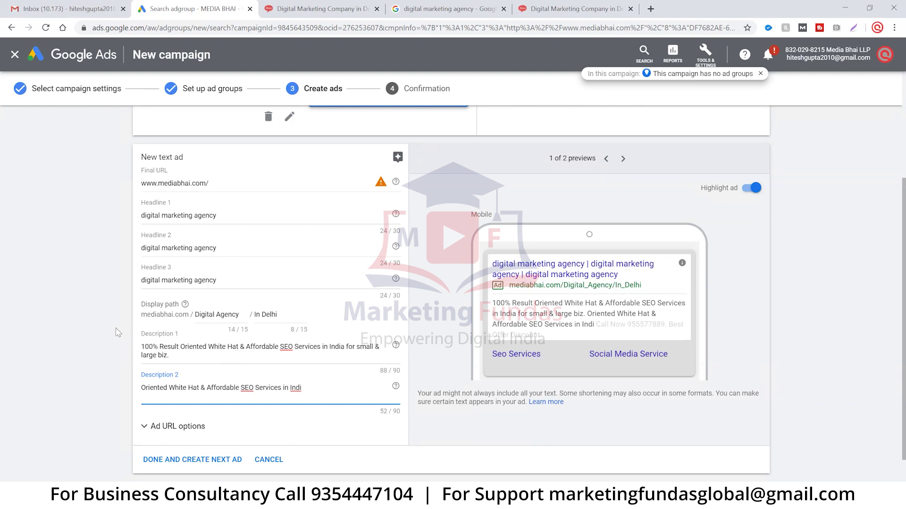
pyautogui.click(218, 463)
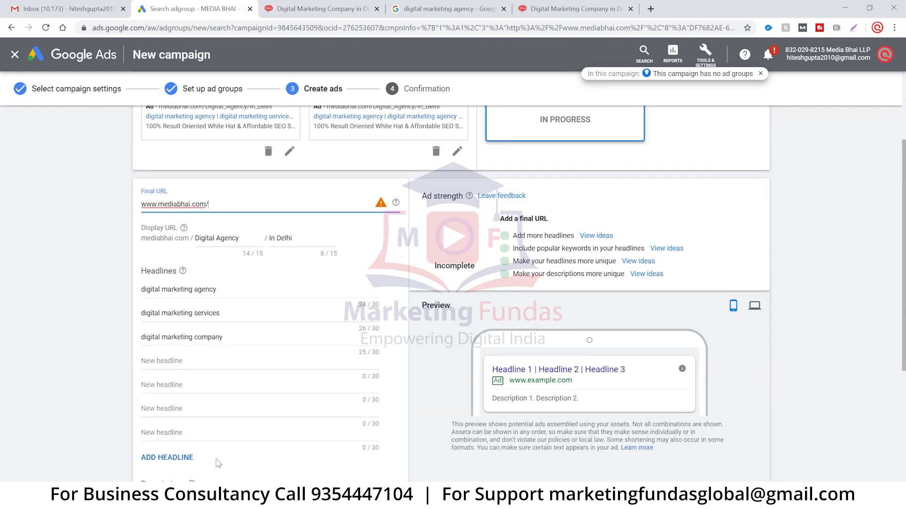
# Examine the responsive search ad's prefilled headlines, descriptions, ad strength suggestions and preview.
pyautogui.scroll(2, 424, 236)
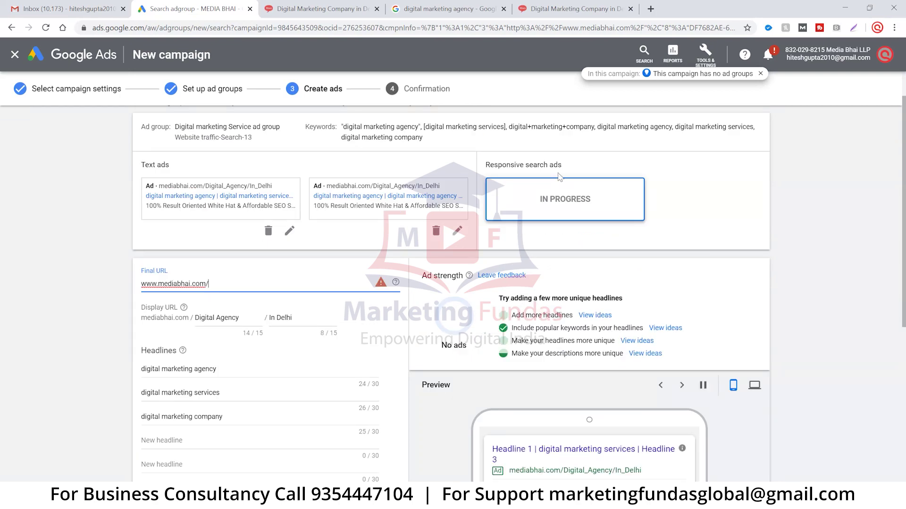
pyautogui.scroll(-2, 532, 221)
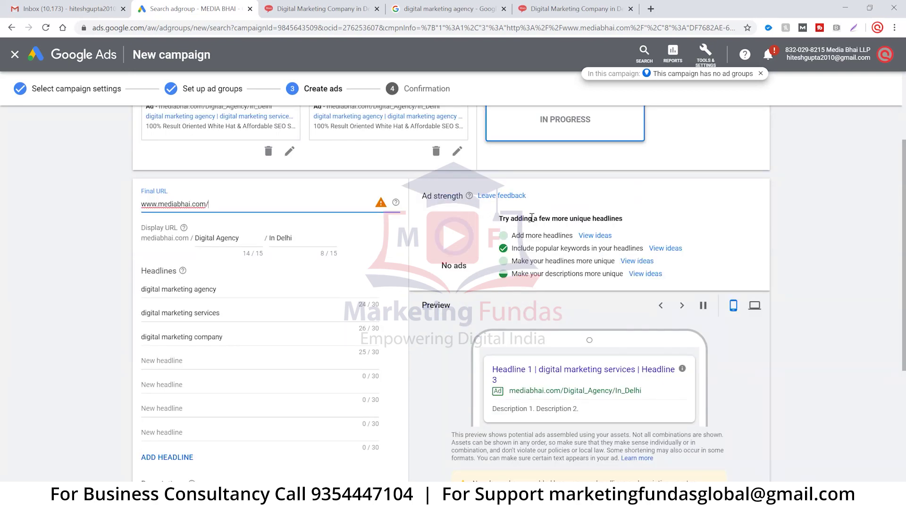
pyautogui.scroll(-2, 302, 311)
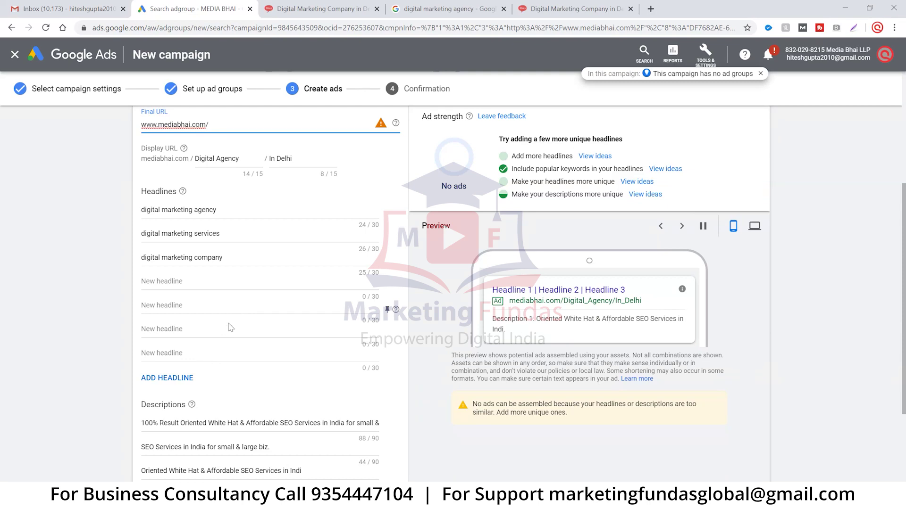
pyautogui.scroll(-2, 231, 327)
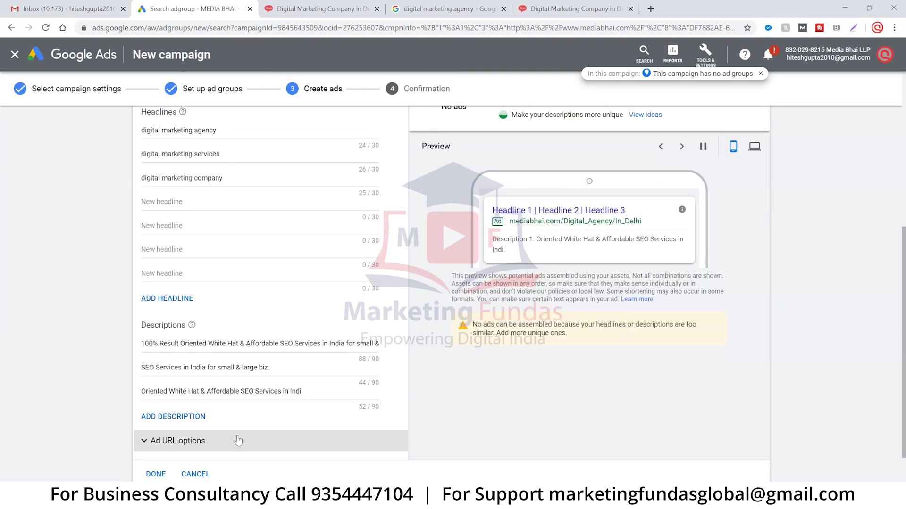
pyautogui.scroll(2, 265, 390)
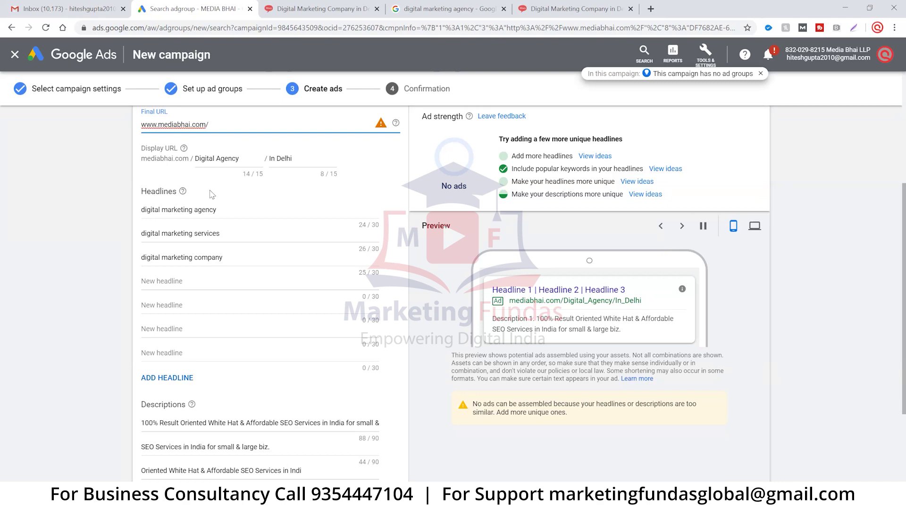
pyautogui.scroll(4, 213, 194)
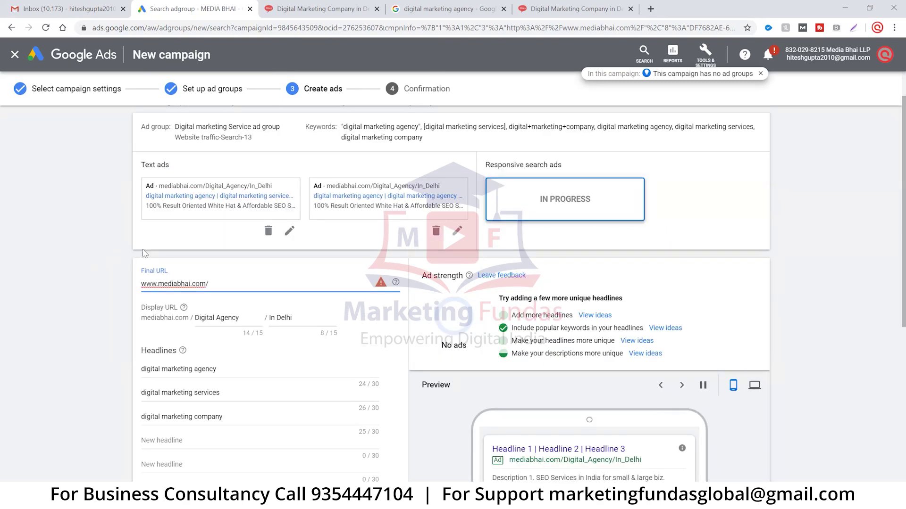
pyautogui.scroll(-4, 71, 235)
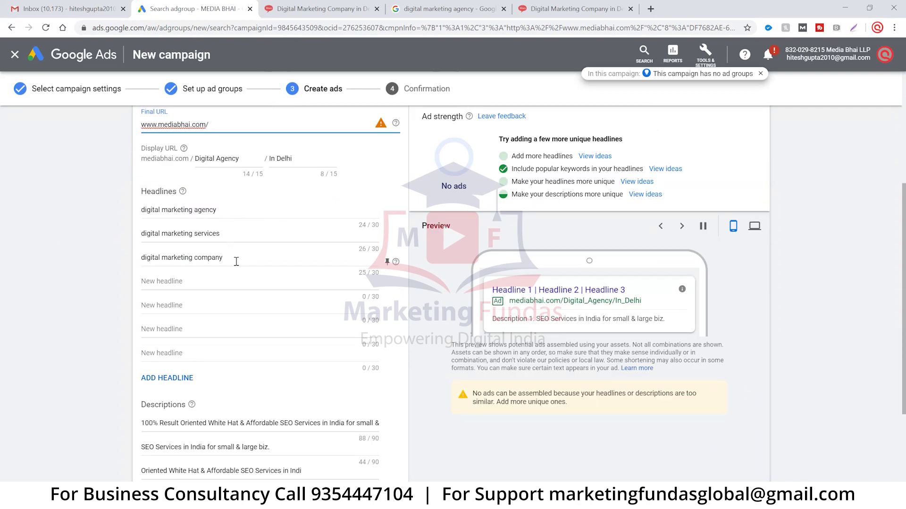
# Add "seo service agency", copied from the Notepad keyword list, as the fourth headline of the responsive search ad.
pyautogui.click(243, 498)
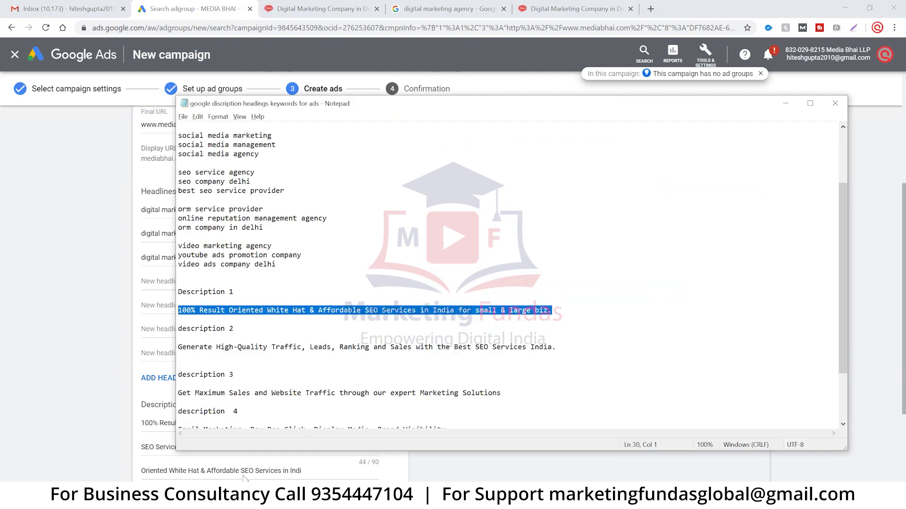
pyautogui.moveTo(255, 173); pyautogui.dragTo(178, 175)
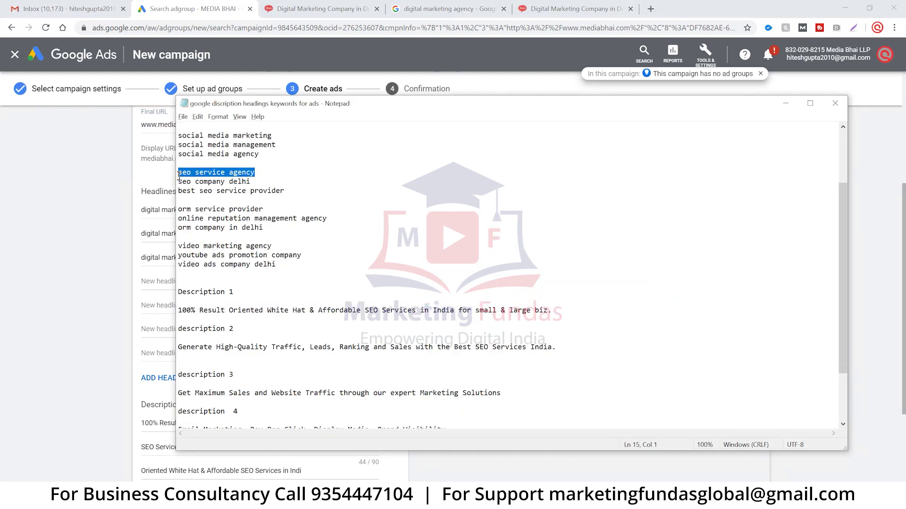
pyautogui.hotkey('ctrl', 'c')
pyautogui.click(93, 229)
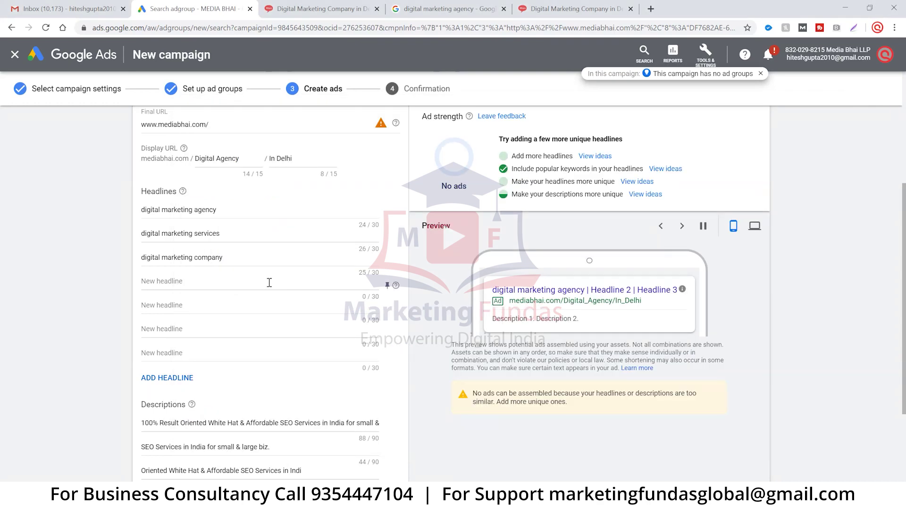
pyautogui.click(265, 280)
pyautogui.hotkey('ctrl', 'v')
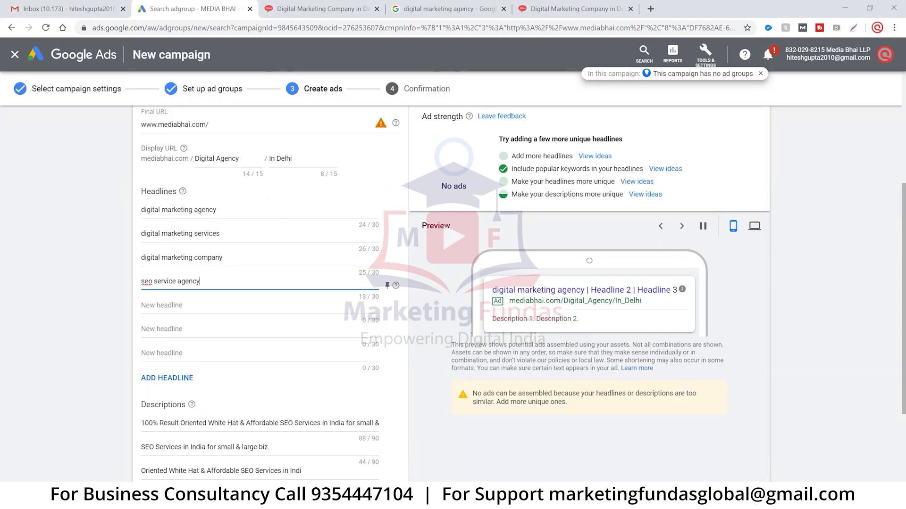
# Copy "orm service provider" from the Notepad keyword list into the fifth headline.
pyautogui.hotkey('alt', 'Tab')
pyautogui.moveTo(276, 208); pyautogui.dragTo(179, 209)
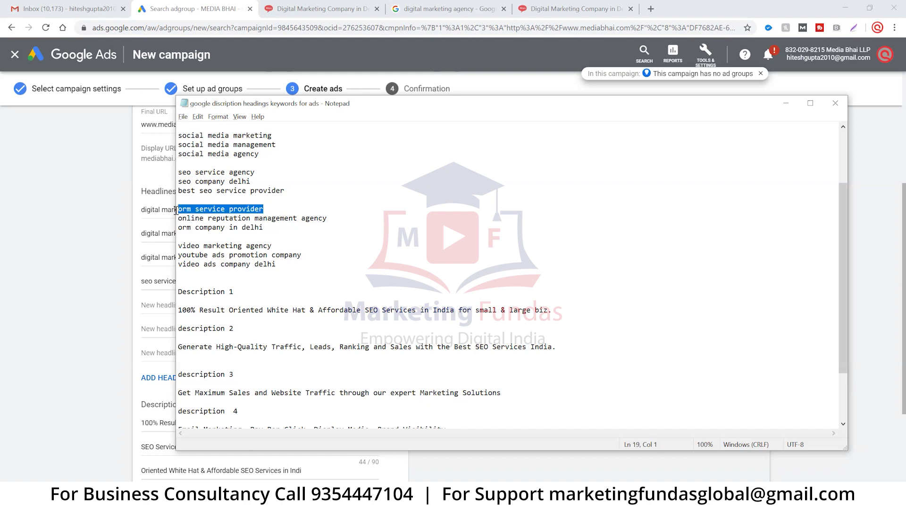
pyautogui.hotkey('ctrl', 'c')
pyautogui.click(134, 235)
pyautogui.click(245, 305)
pyautogui.hotkey('ctrl', 'v')
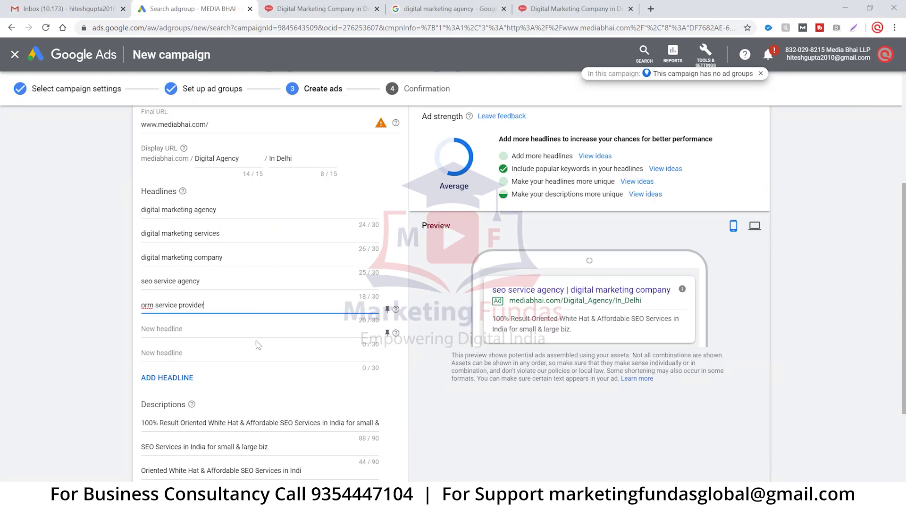
# Copy "social media agency" from the Notepad keyword list into the sixth headline.
pyautogui.hotkey('alt', 'Tab')
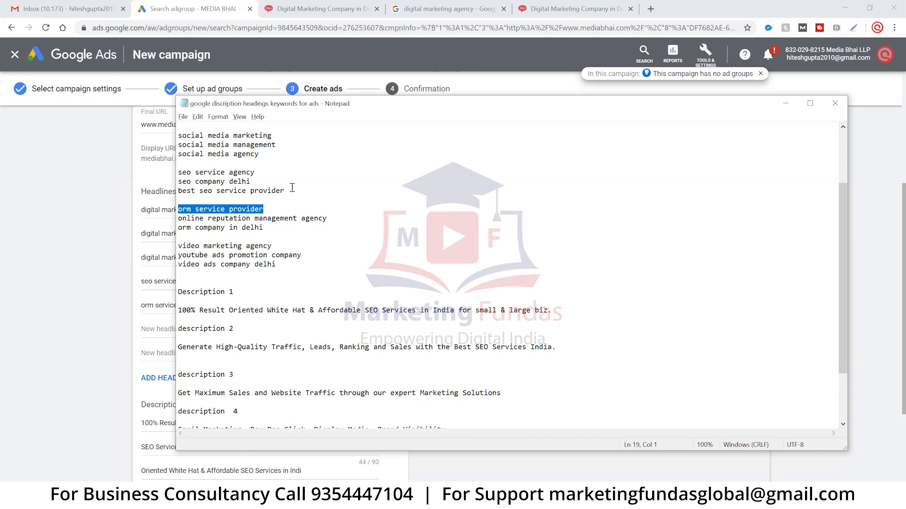
pyautogui.moveTo(262, 154); pyautogui.dragTo(179, 158)
pyautogui.hotkey('ctrl', 'c')
pyautogui.click(121, 196)
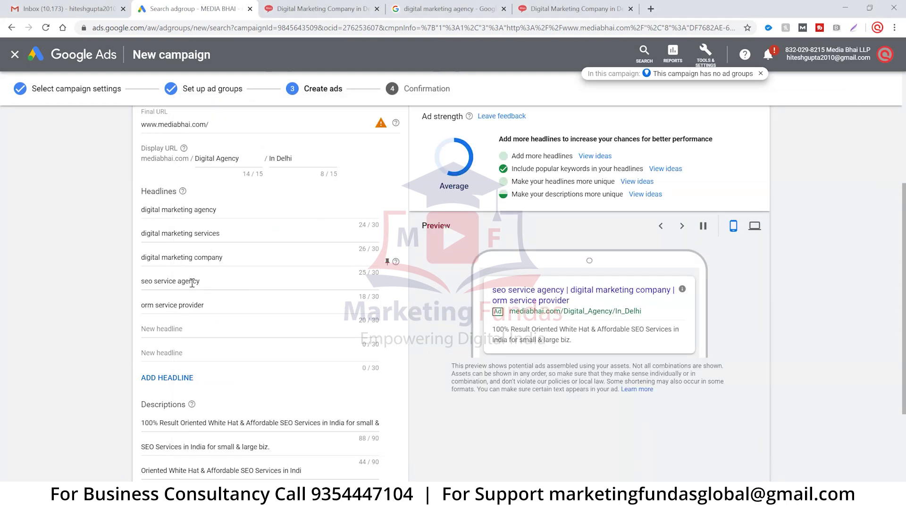
pyautogui.click(197, 328)
pyautogui.hotkey('ctrl', 'v')
# Copy "online reputation management agency" from Notepad into the seventh headline and shorten it to "online reputation management".
pyautogui.click(210, 353)
pyautogui.hotkey('alt', 'Tab')
pyautogui.moveTo(328, 218); pyautogui.dragTo(180, 218)
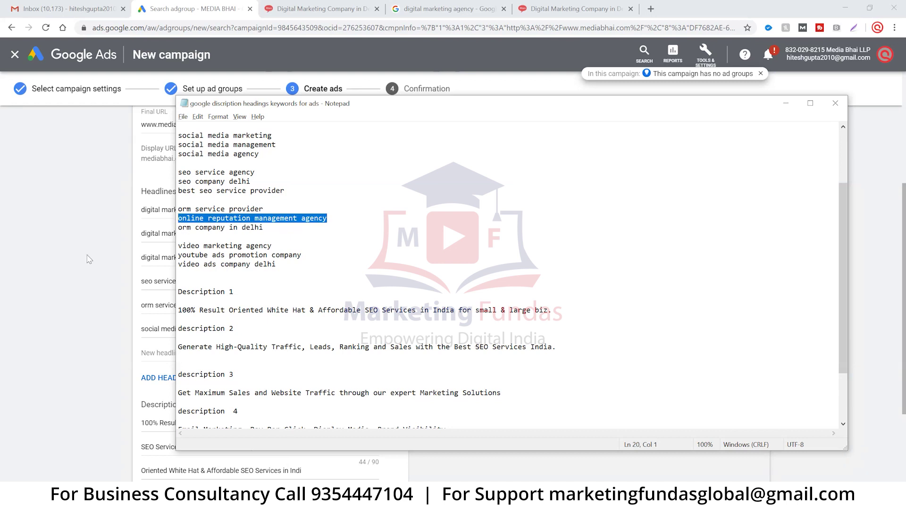
pyautogui.hotkey('alt', 'Tab')
pyautogui.click(206, 354)
pyautogui.hotkey('ctrl', 'v')
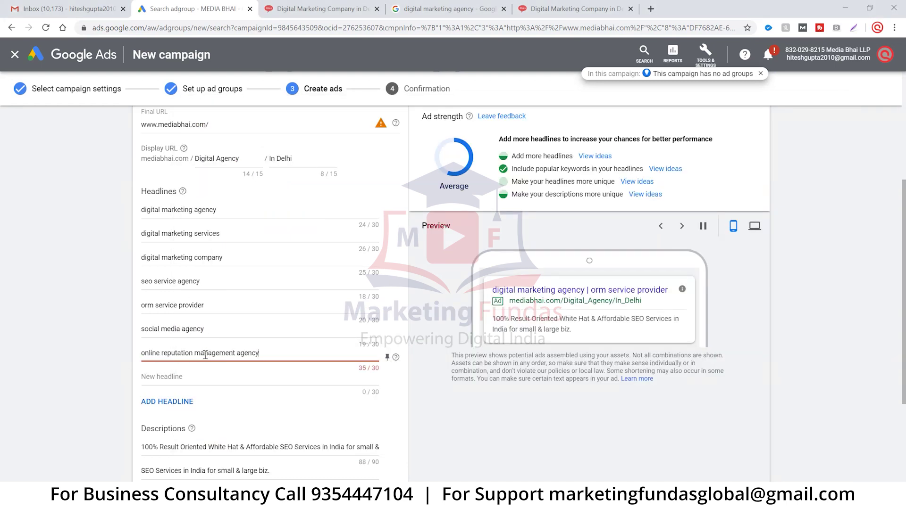
pyautogui.press('BackSpace')
pyautogui.press('BackSpace')
pyautogui.press('BackSpace')
pyautogui.press('BackSpace')
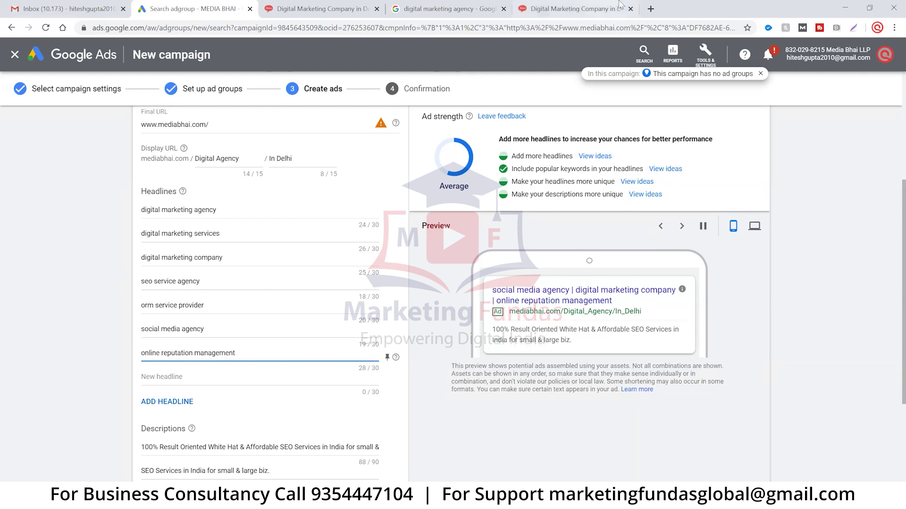
# Add a fourth description reading "Result Oriented White Hat & Affordable SEO", copied from the first description.
pyautogui.scroll(-3, 22, 336)
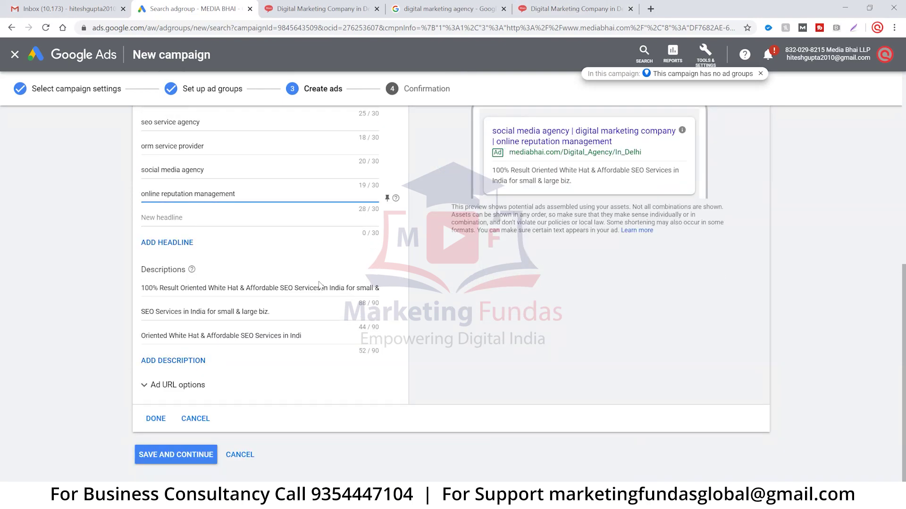
pyautogui.moveTo(293, 288); pyautogui.dragTo(159, 297)
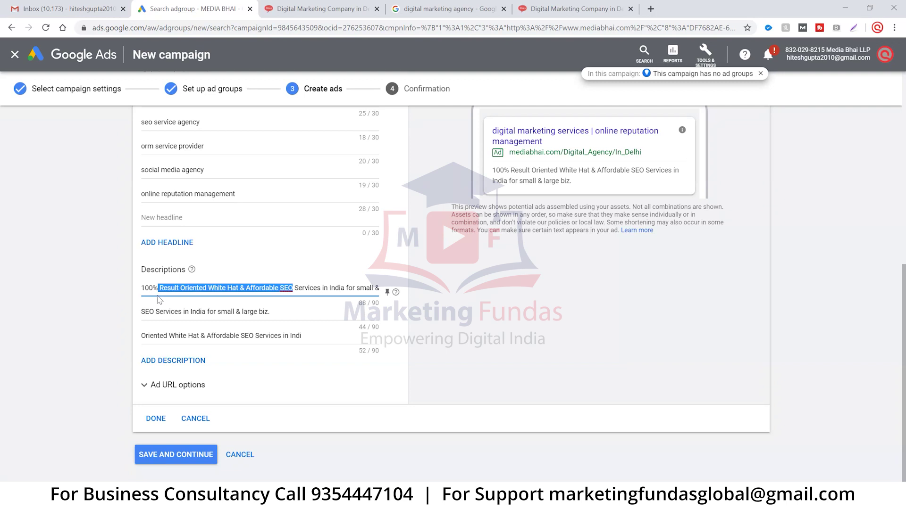
pyautogui.click(170, 360)
pyautogui.click(182, 363)
pyautogui.hotkey('ctrl', 'v')
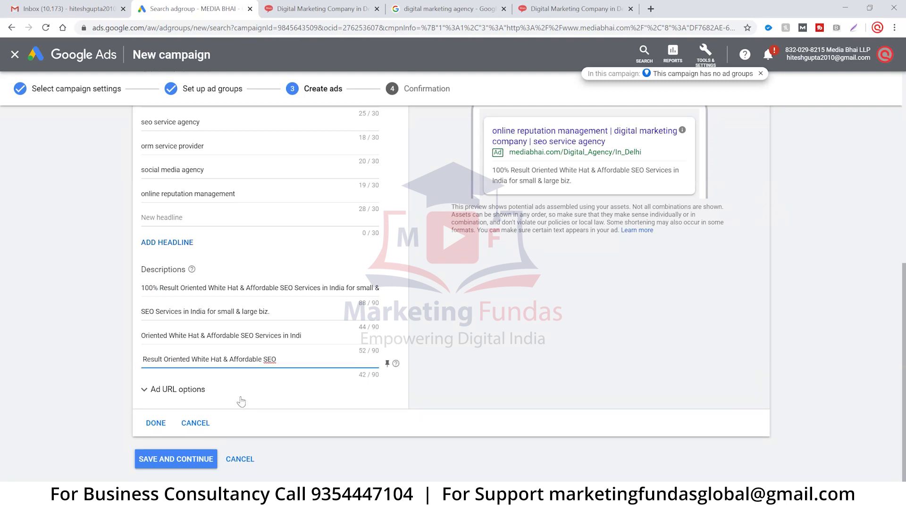
# Review the responsive search ad's headlines and preview, and finish the ad.
pyautogui.scroll(3, 476, 325)
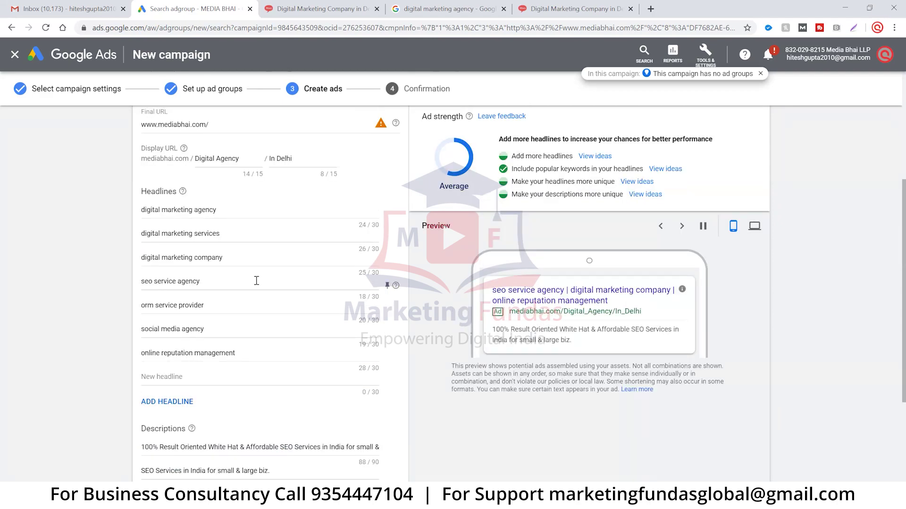
pyautogui.scroll(-3, 257, 280)
pyautogui.click(149, 424)
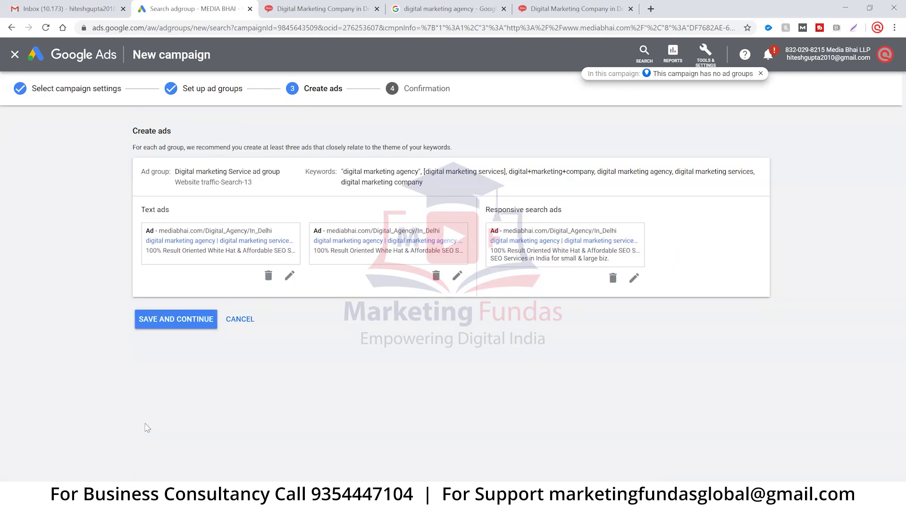